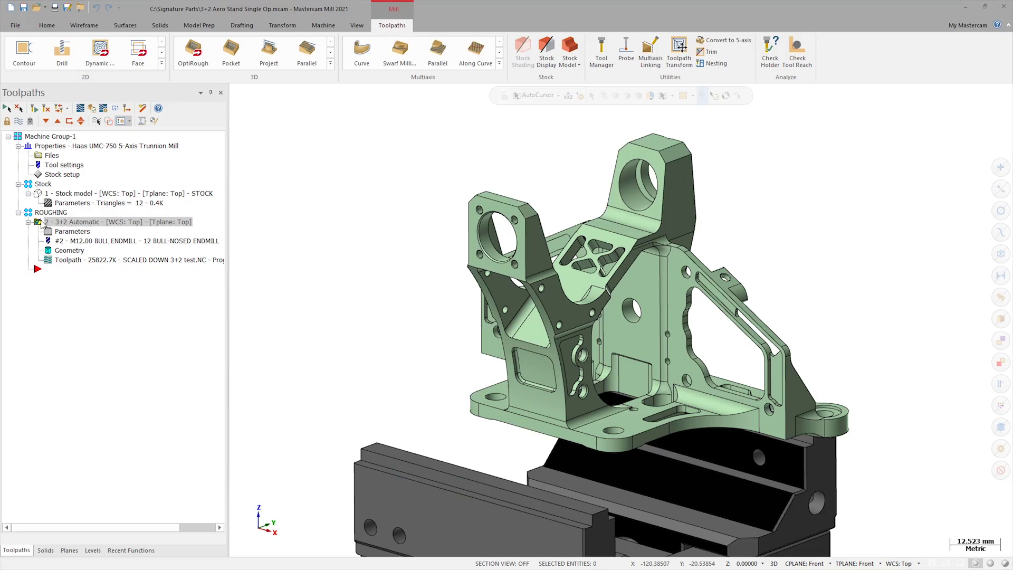
Accept the simulator options using the STOCK stock model and LANG FIXTURING fixtures, and play the verification of the 3+2 roughing toolpath
left_click(103, 108)
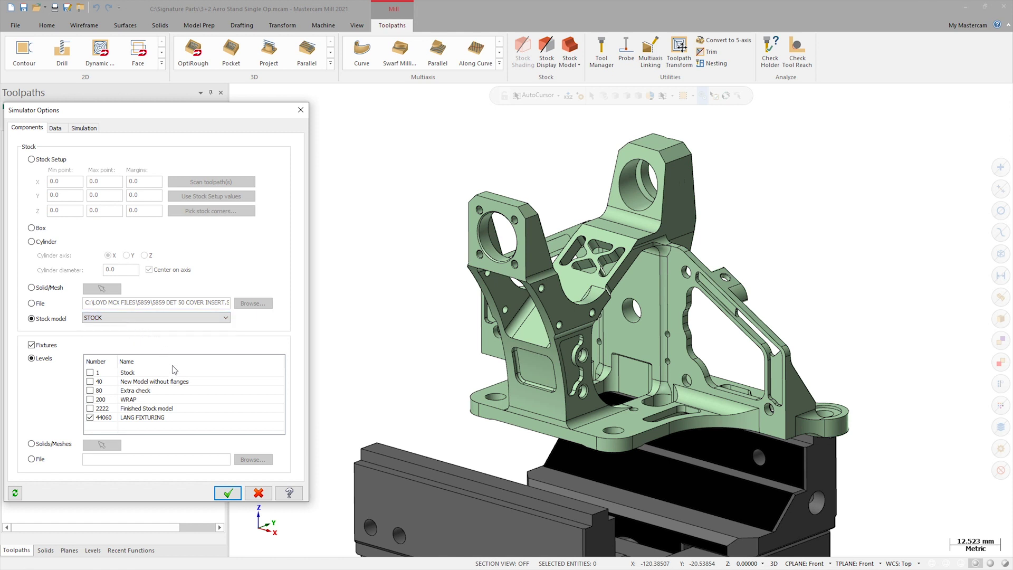
left_click(229, 493)
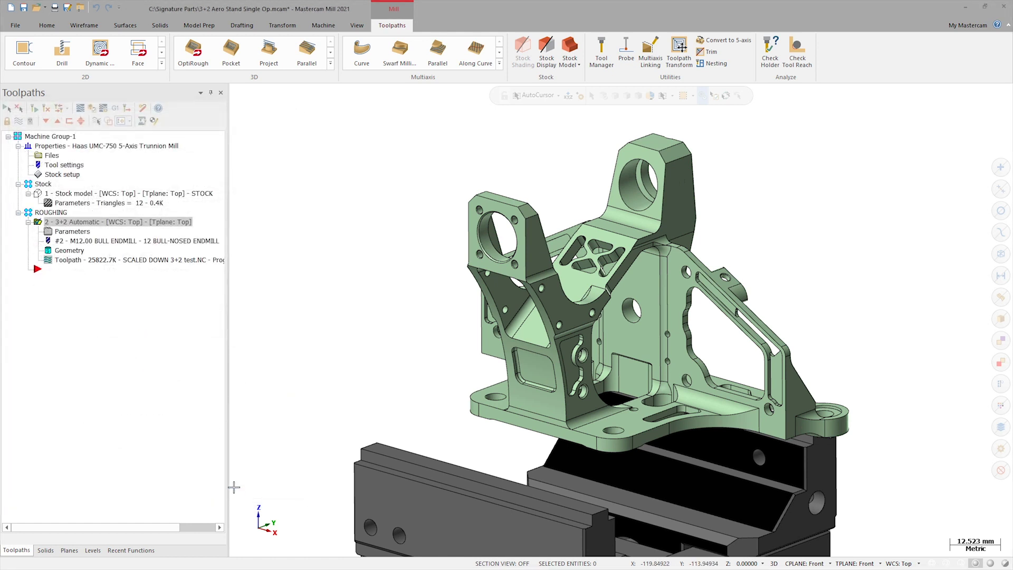
left_click(92, 108)
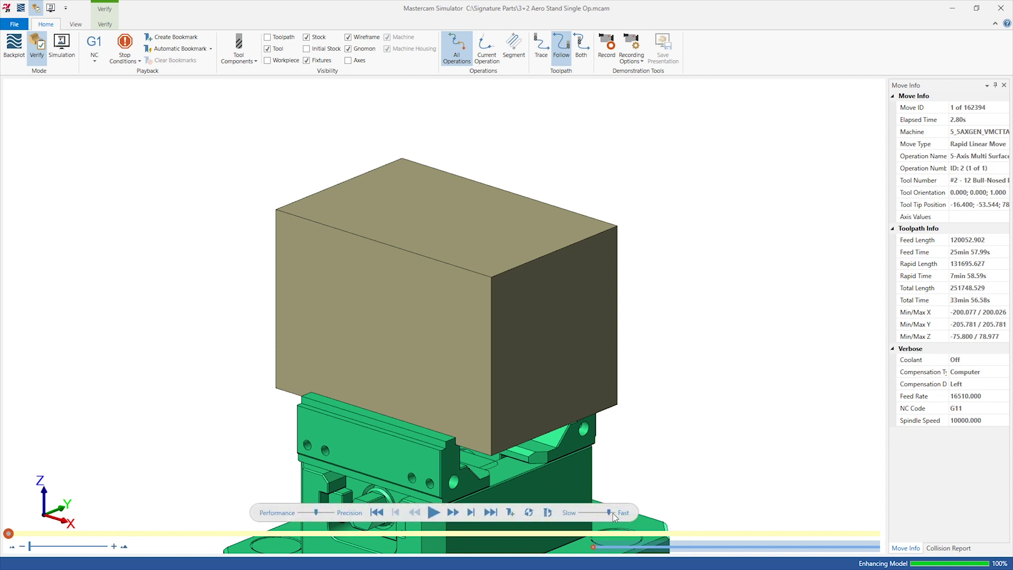
left_click(432, 514)
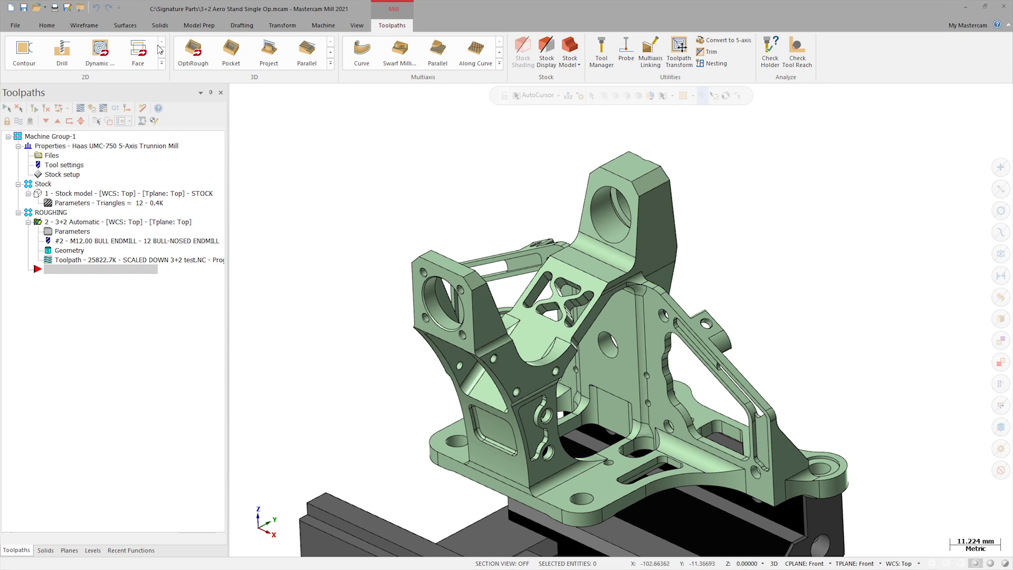
Save the current part file as "3+2 Template" and open 3+2 New part.mcam from the Signature Parts folder
left_click(68, 9)
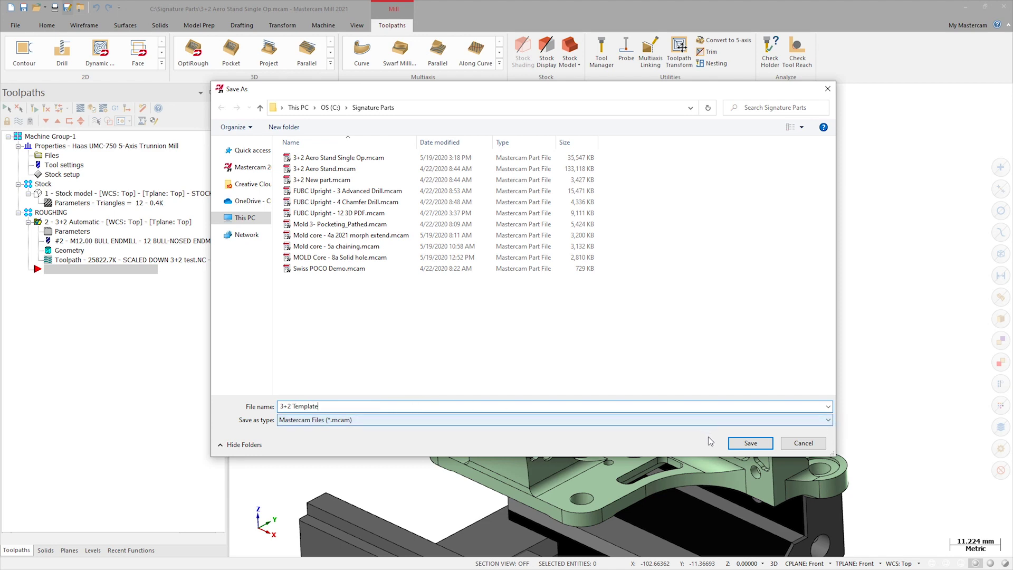
left_click(735, 445)
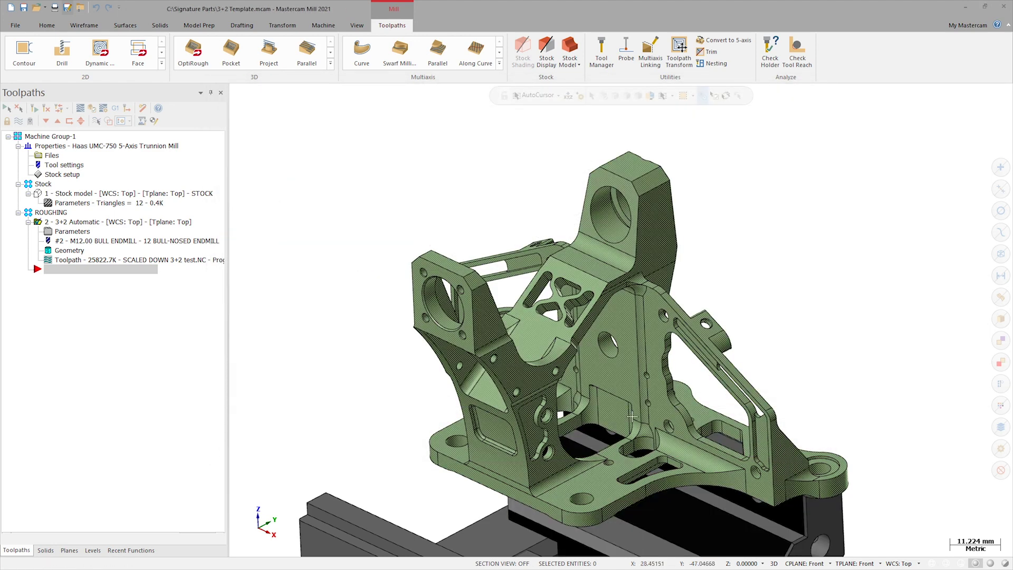
left_click(38, 9)
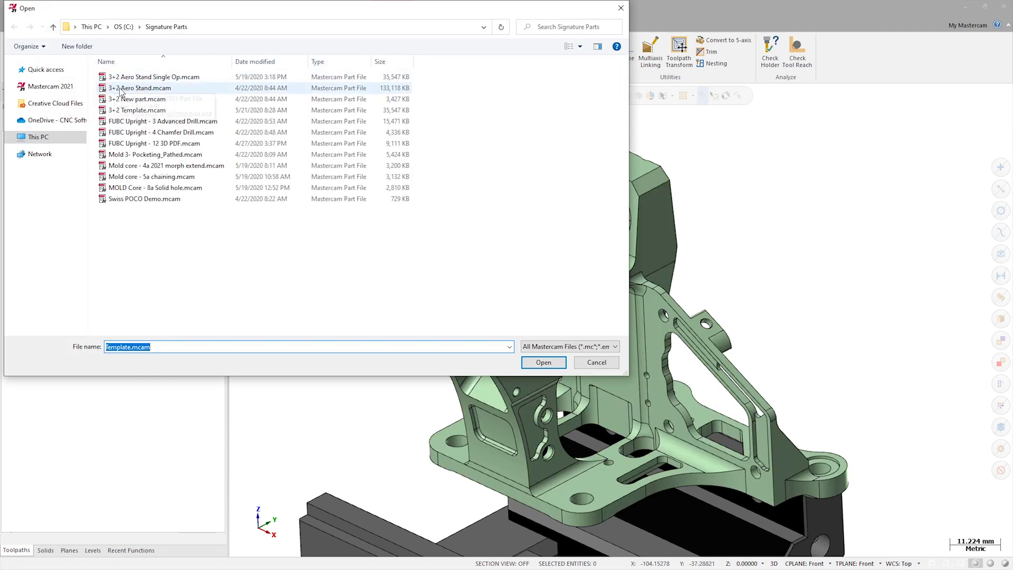
left_click(146, 100)
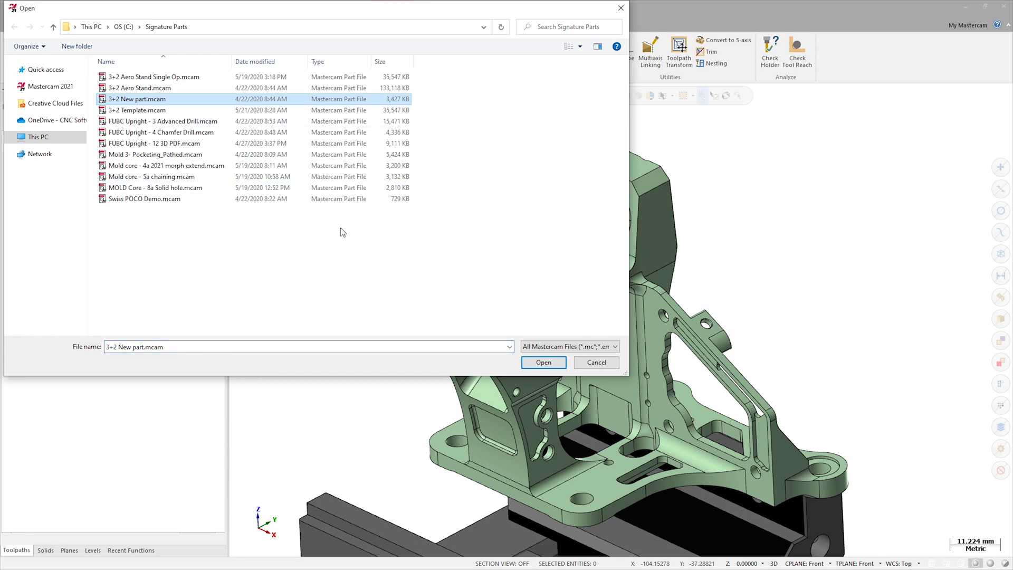
left_click(544, 364)
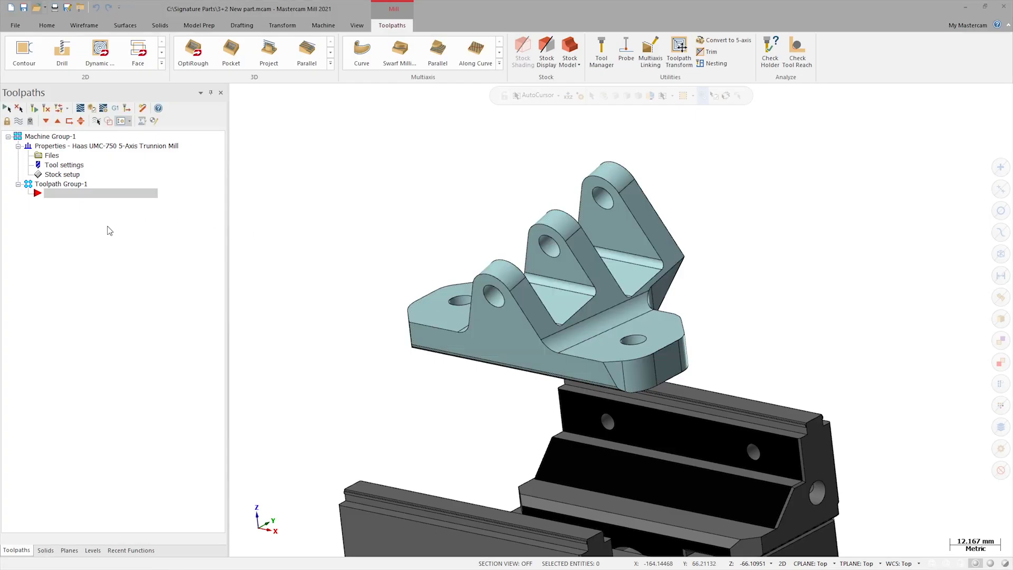
Start importing toolpath operations and set the source library to the Mastercam file 3+2 Template.mcam in C:\Signature Parts
right_click(109, 230)
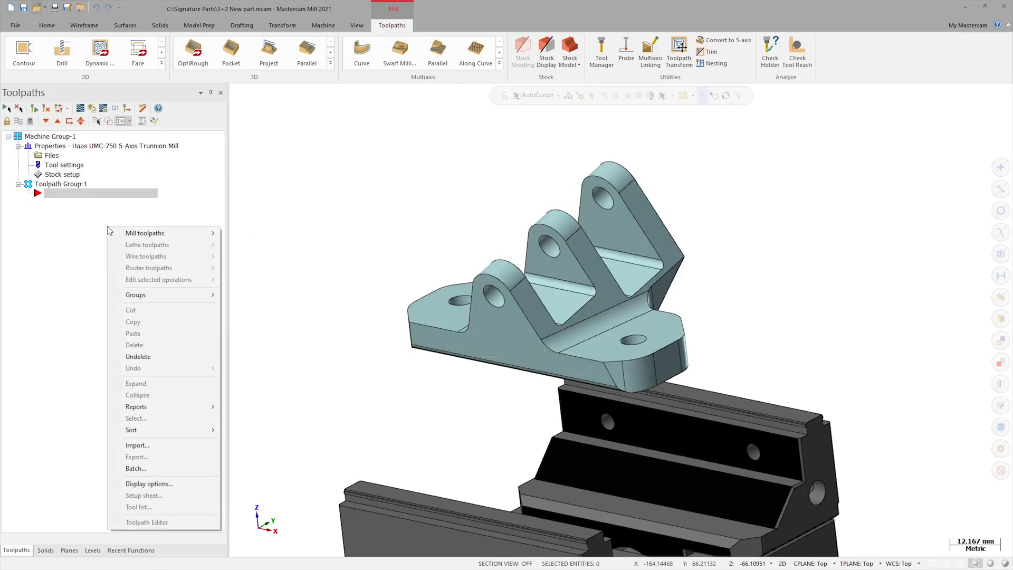
left_click(145, 448)
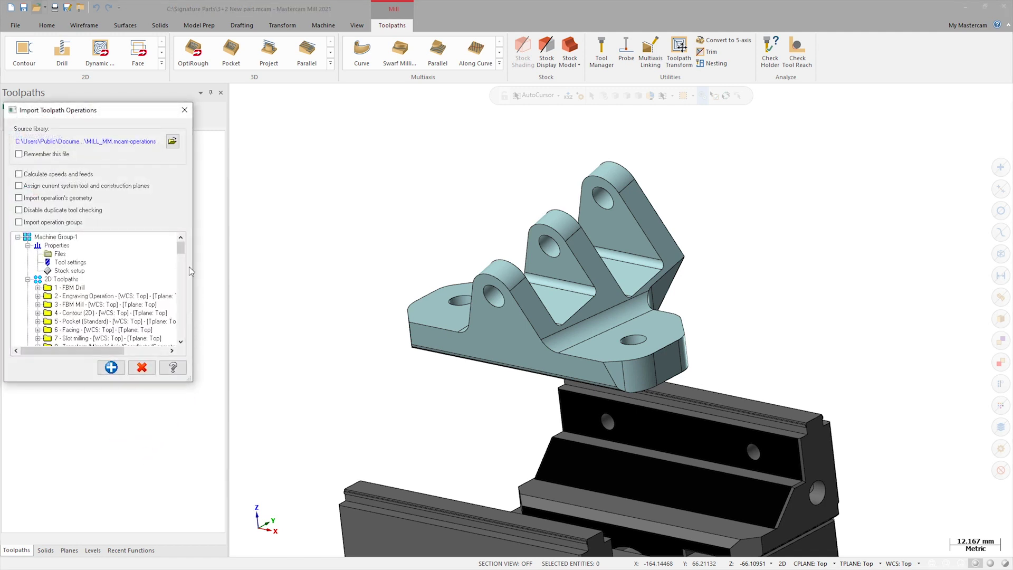
mouse_move(180, 250)
left_mouse_down()
mouse_move(189, 270)
mouse_move(192, 248)
left_mouse_up()
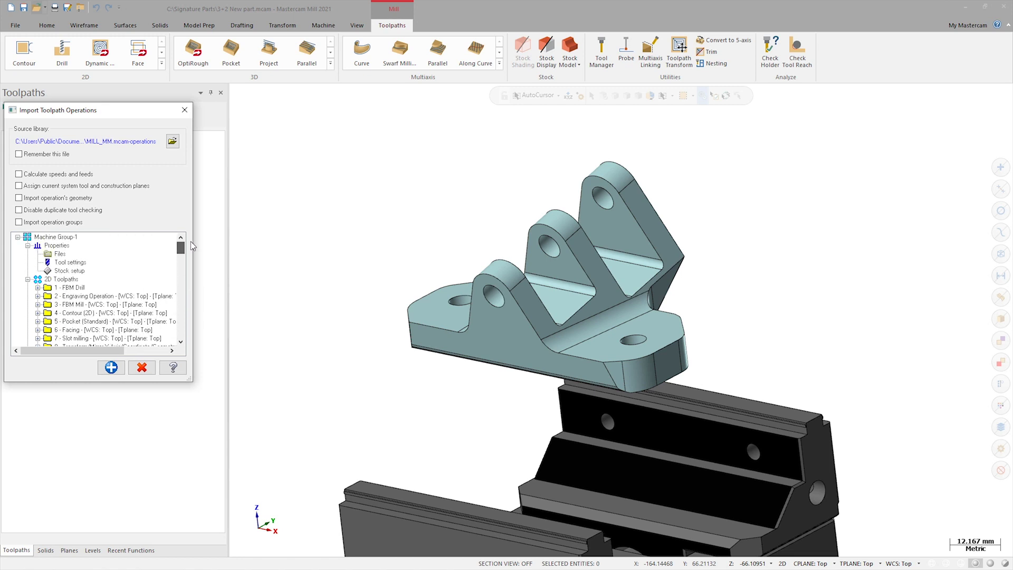
left_click(172, 142)
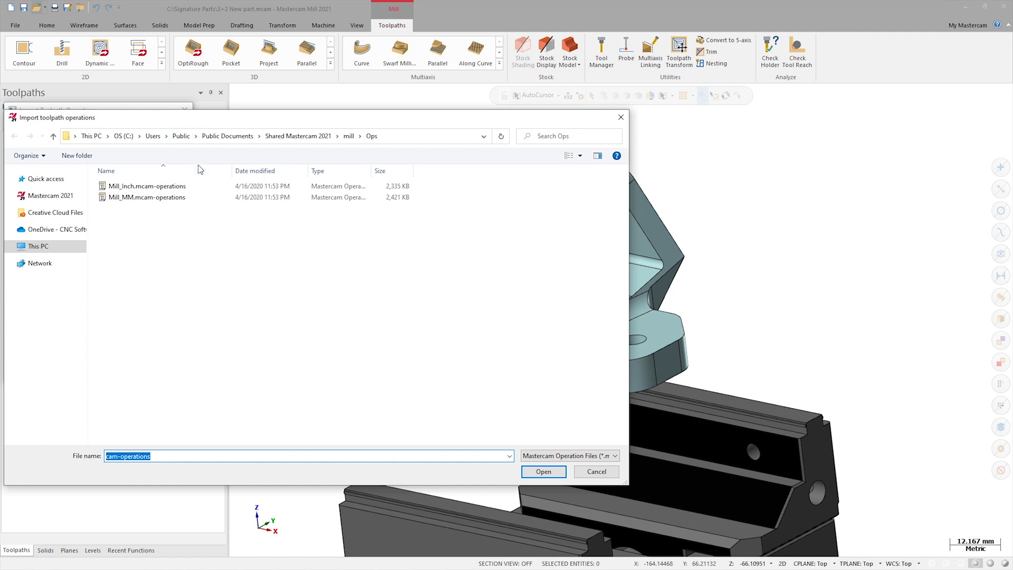
left_click(558, 456)
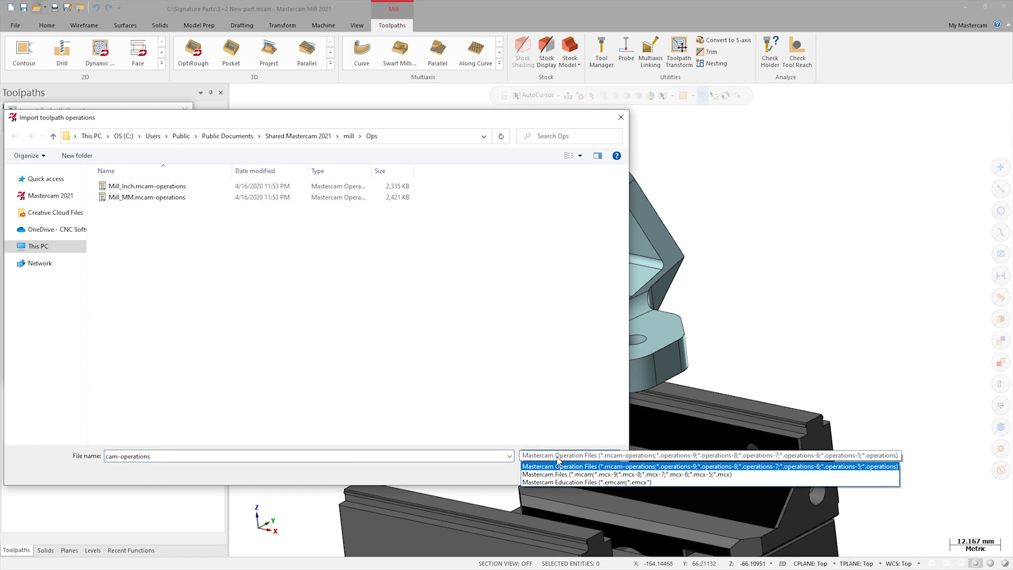
left_click(561, 474)
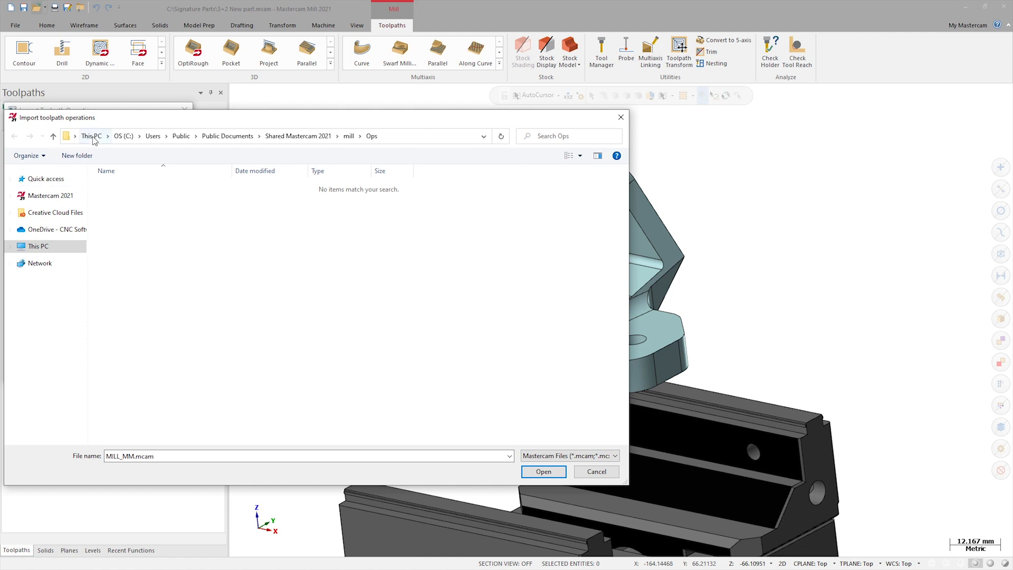
left_click(123, 136)
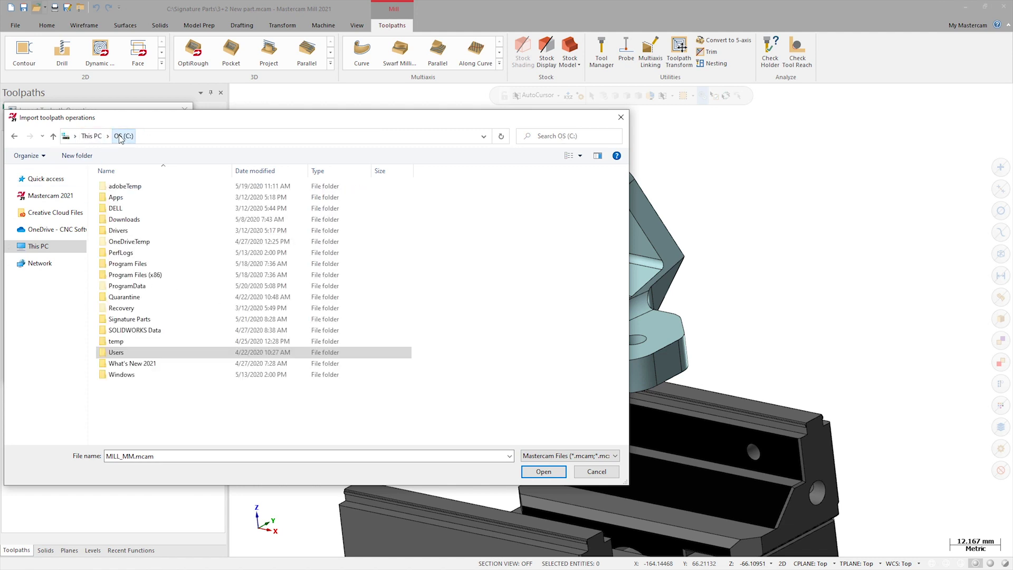
double_click(138, 319)
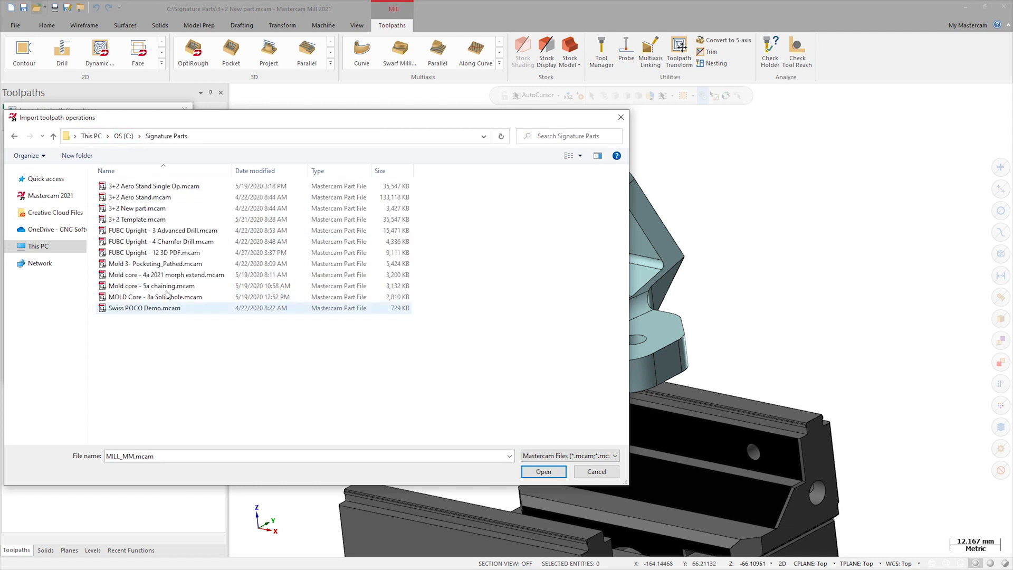
left_click(144, 220)
double_click(144, 220)
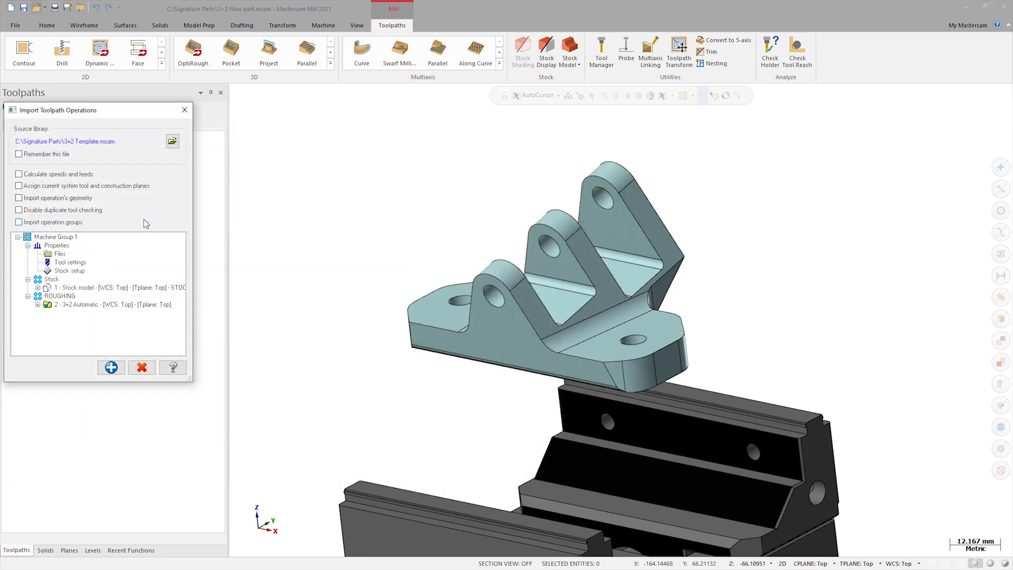
Import the 3+2 Automatic operation from the template's ROUGHING group into the new part
left_click(47, 304)
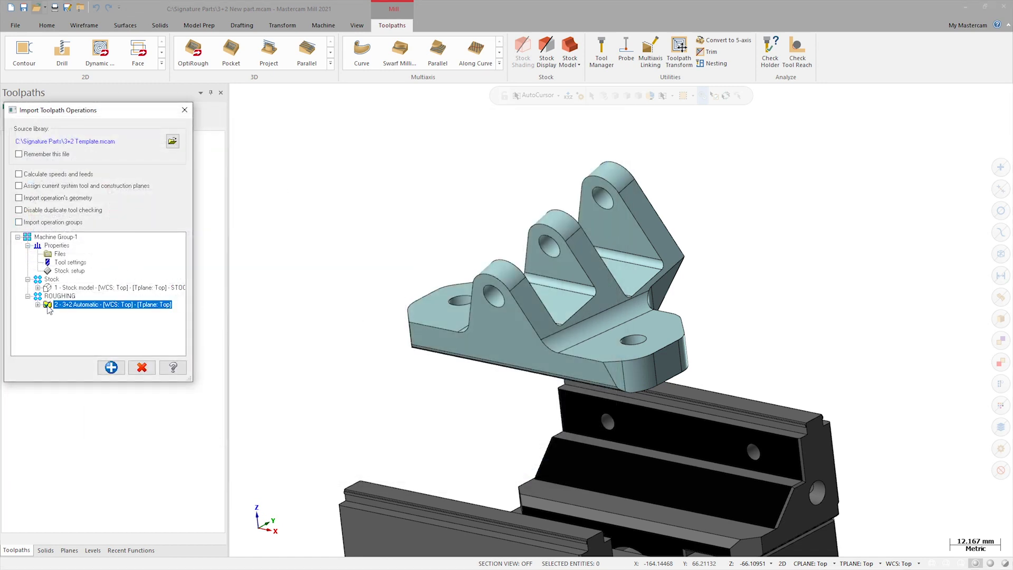
left_click(110, 367)
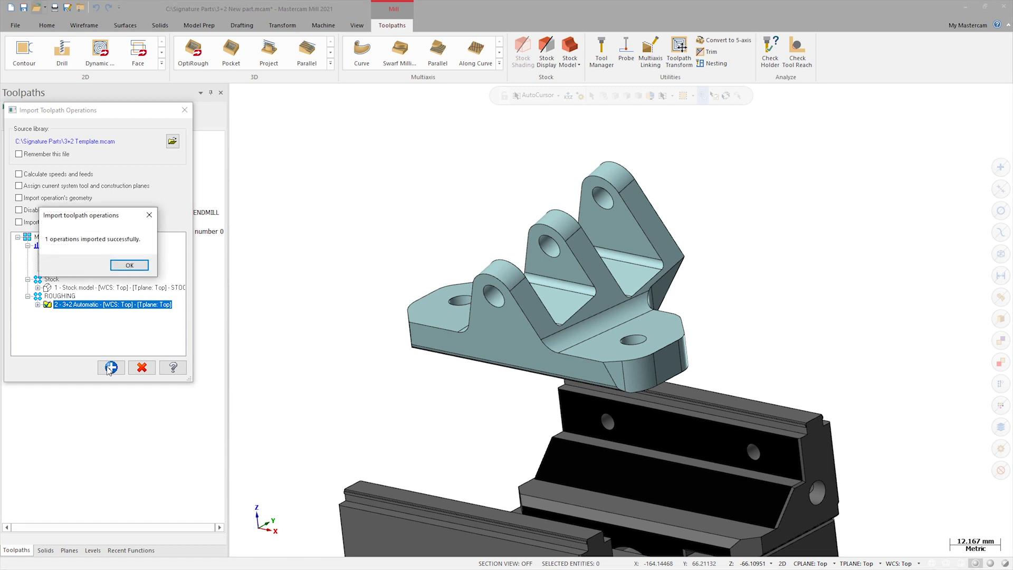
left_click(129, 266)
left_click(141, 367)
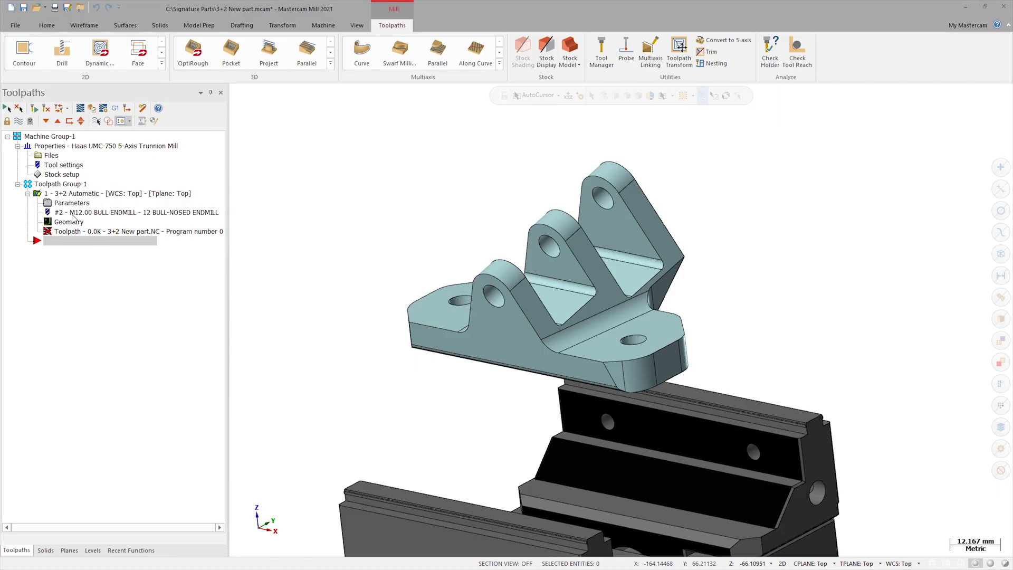
Assign the entire bracket solid as the 3+2 operation's machining geometry, with wall and floor stock of 1 mm
left_click(69, 213)
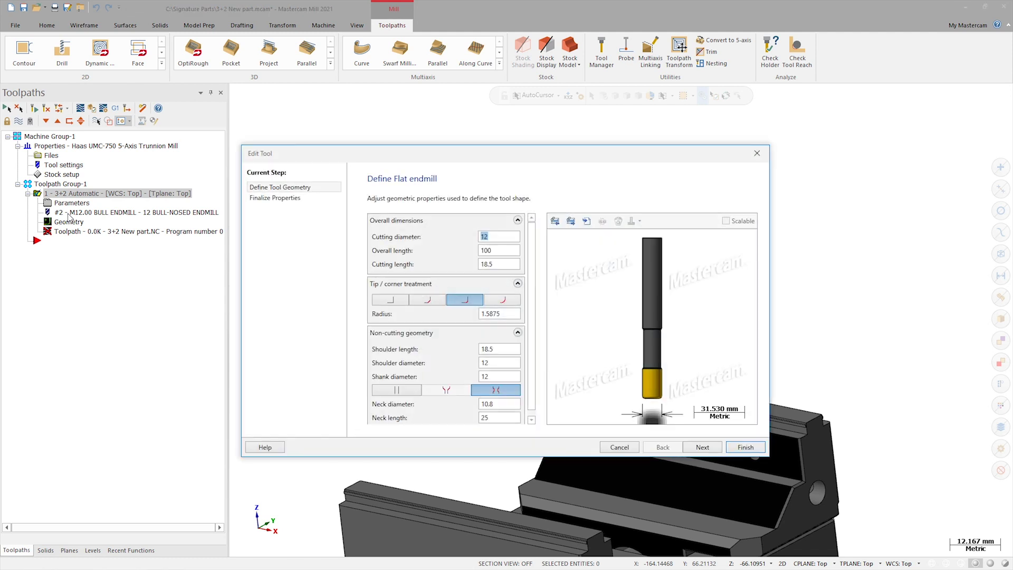
left_click(756, 158)
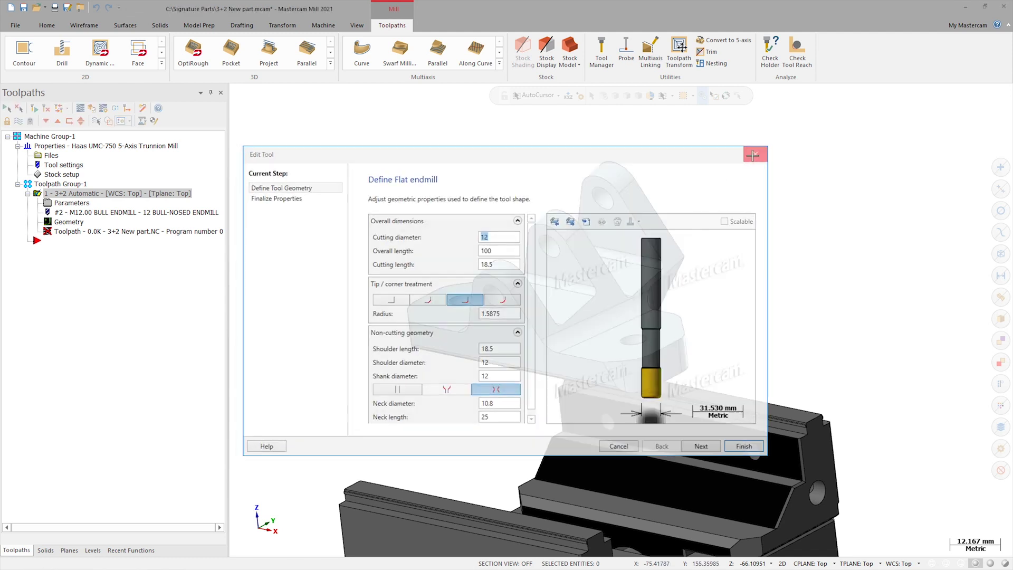
left_click(72, 203)
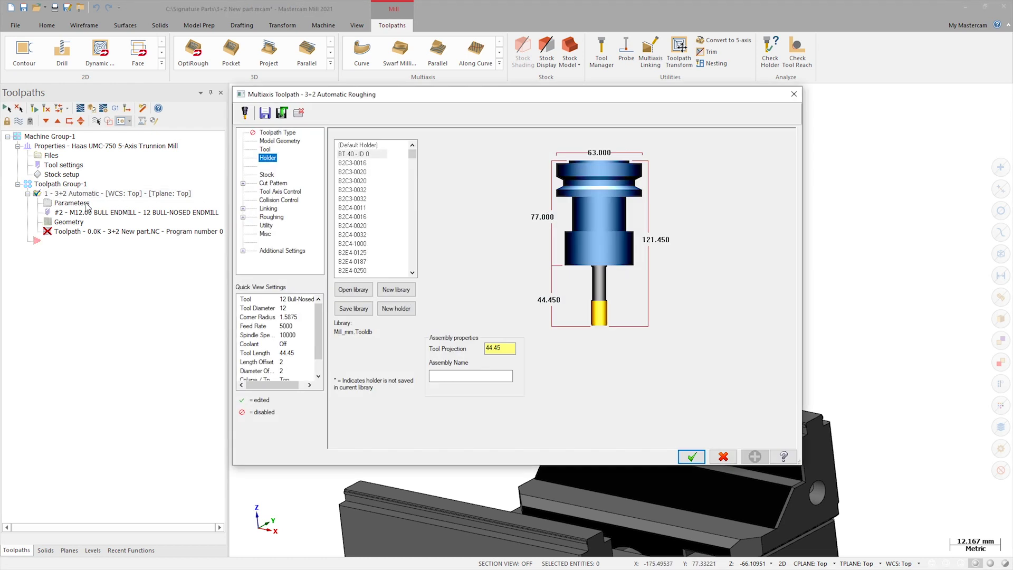
left_click(283, 142)
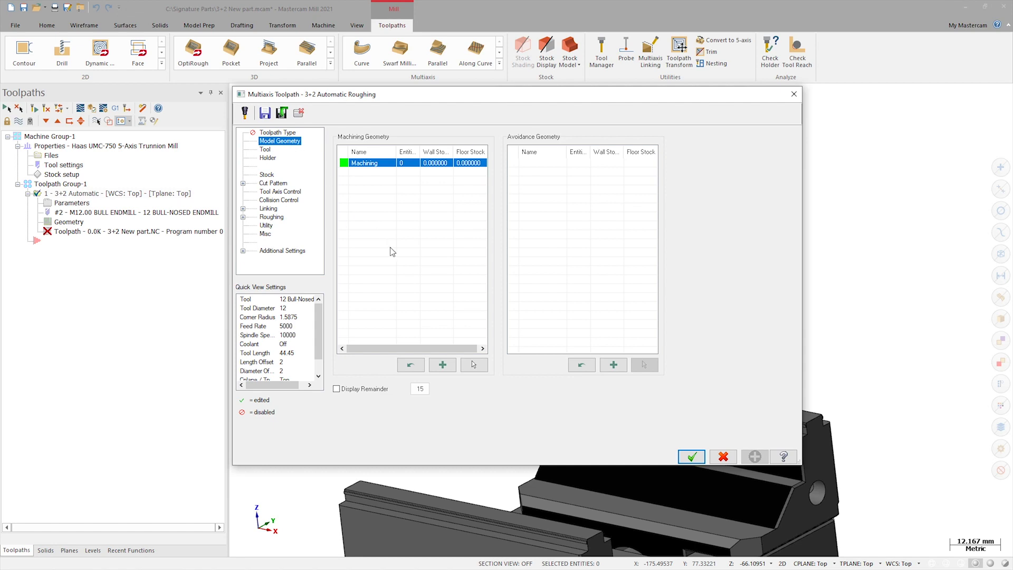
left_click(478, 369)
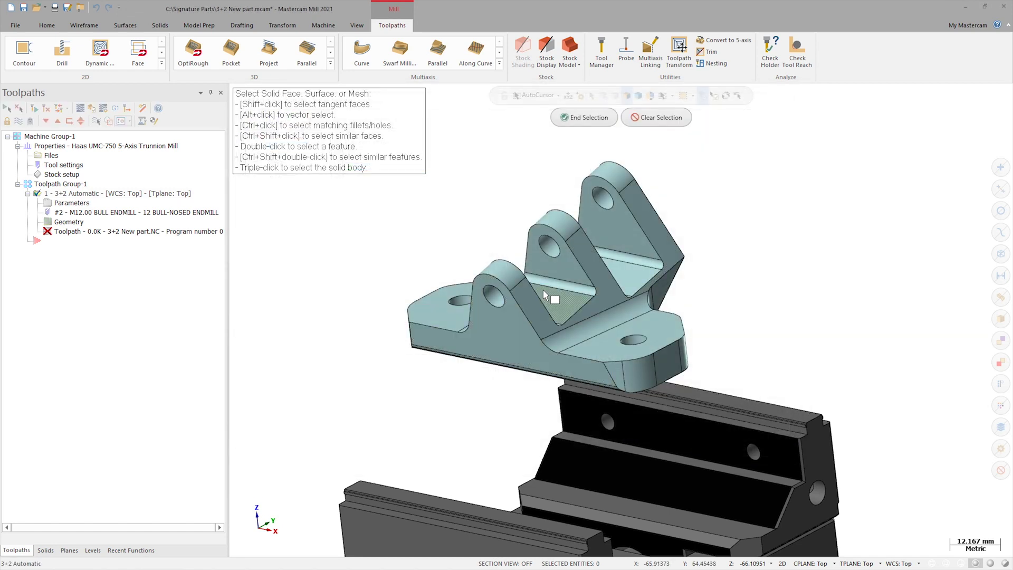
triple_click(552, 307)
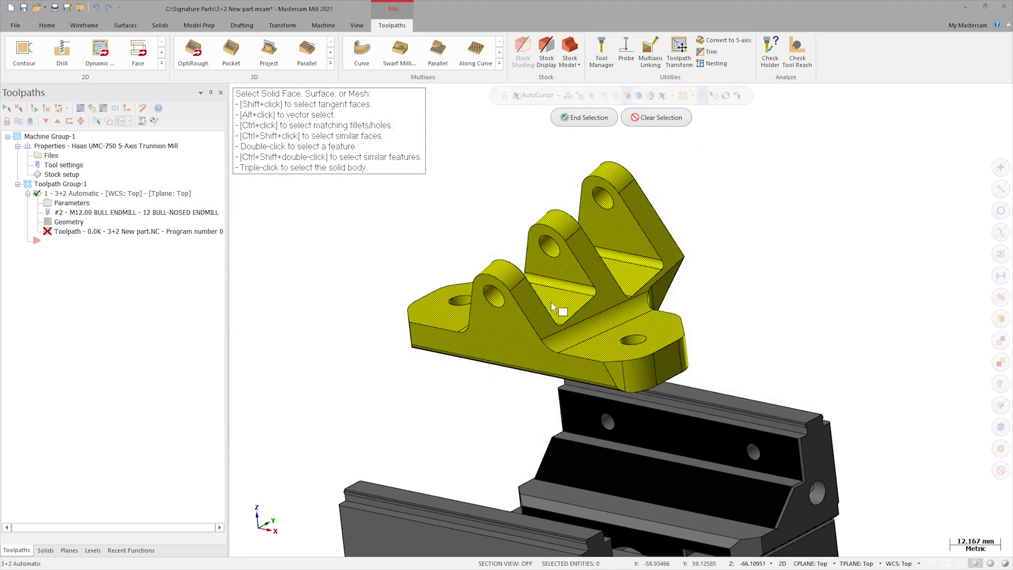
left_click(584, 117)
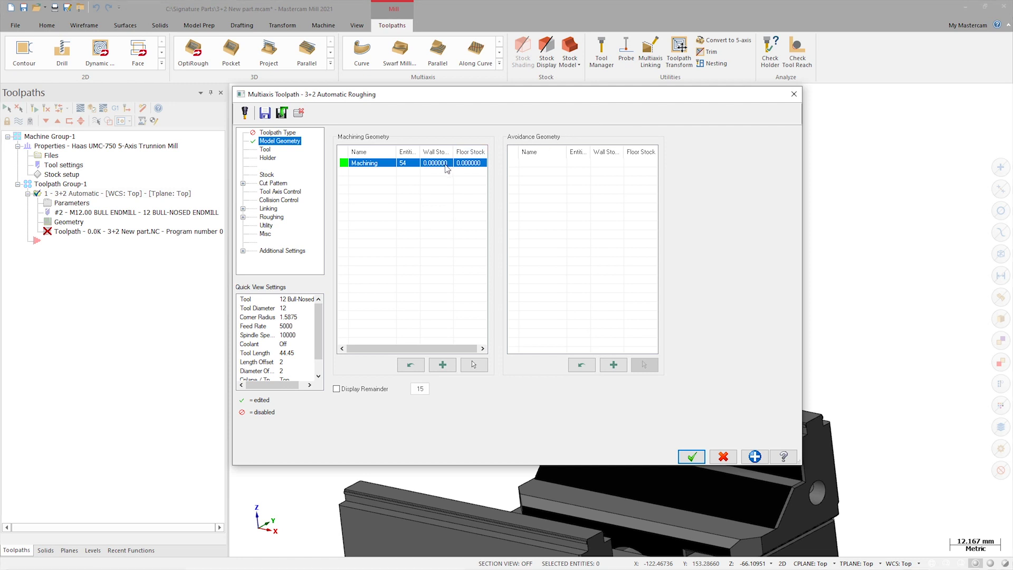
left_click(478, 161)
Add an avoidance geometry group and set its colour to red, number 12
left_click(614, 360)
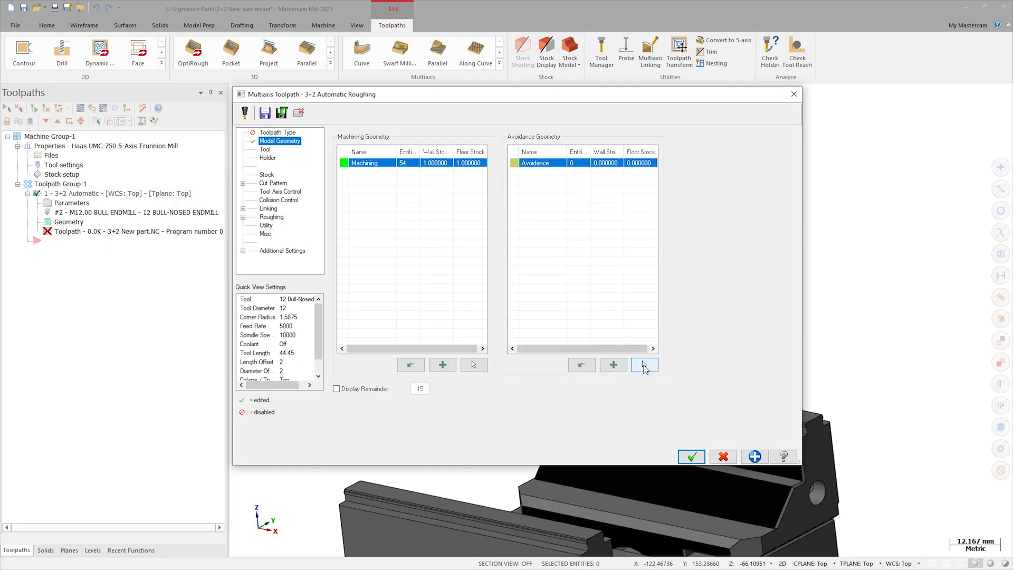
left_click(515, 164)
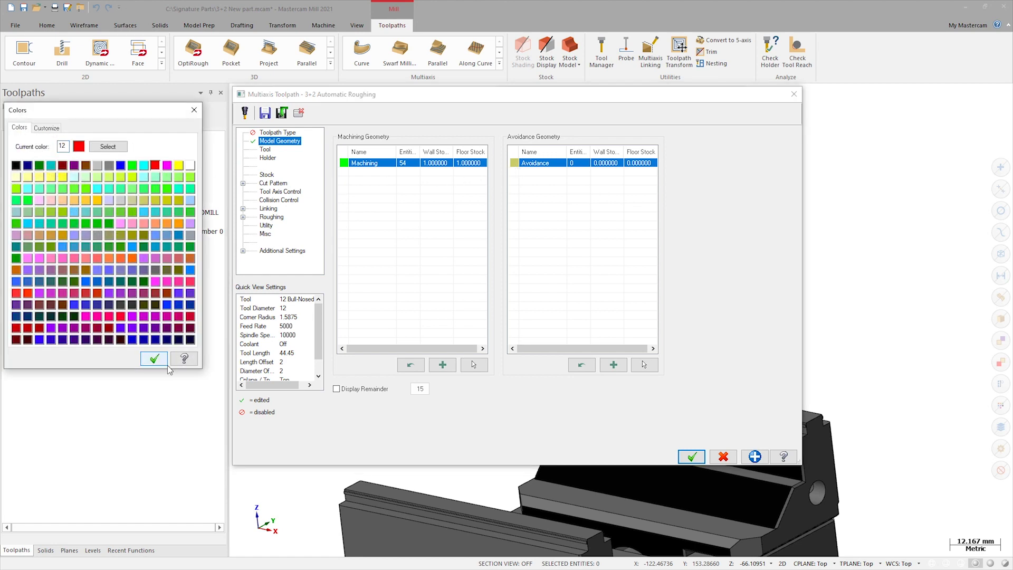
left_click(155, 359)
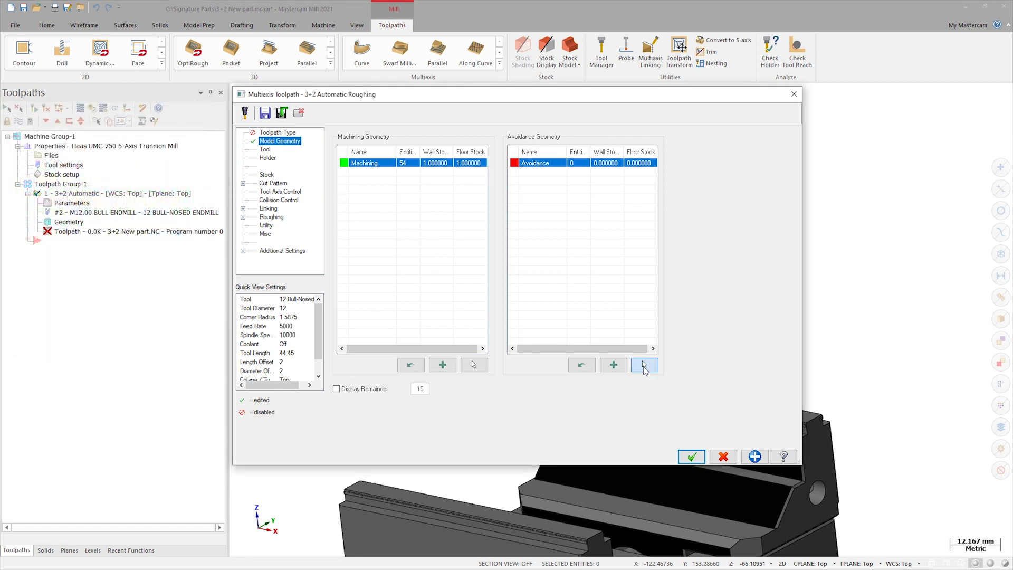
Assign the whole vise and fixture stack below the part as avoidance geometry, with wall and floor stock of 5 mm
left_click(644, 365)
scroll(638, 372, "down", 3)
key("alt+2")
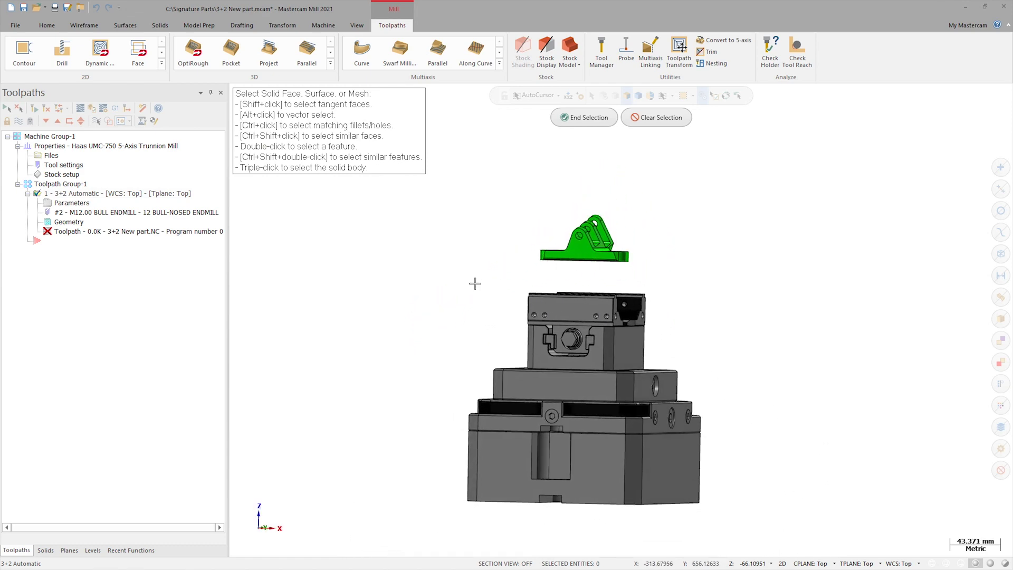
left_click_drag(461, 271, 744, 515)
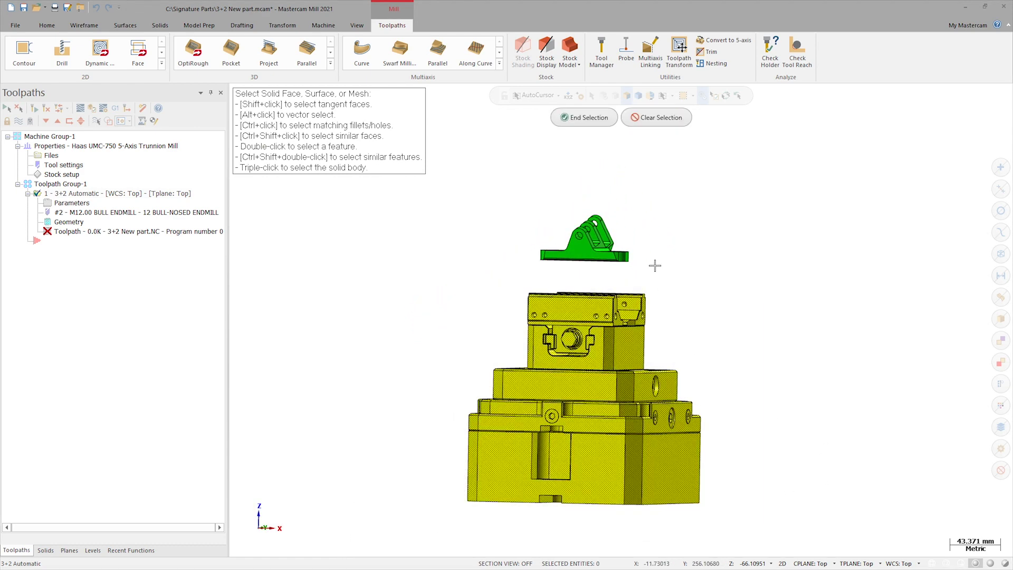
left_click(590, 119)
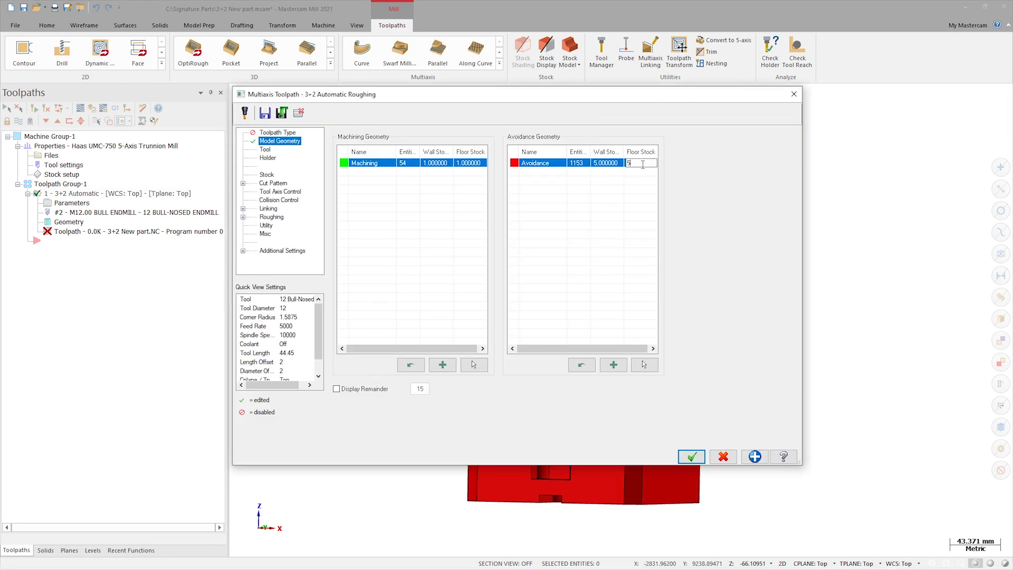
Review the 3+2 operation's linking settings, including the height options for the clearance plane
left_click(268, 209)
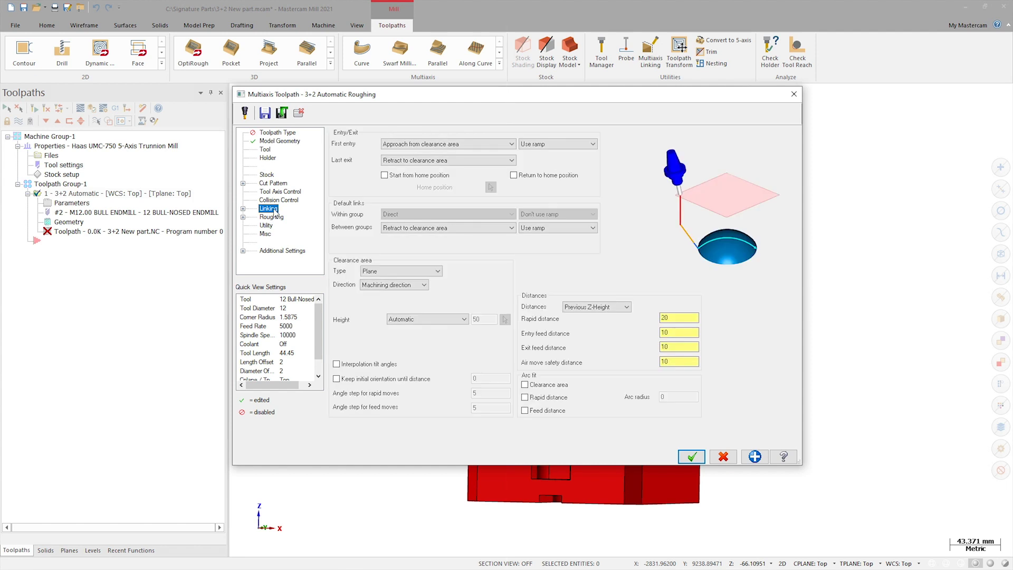
left_click(462, 319)
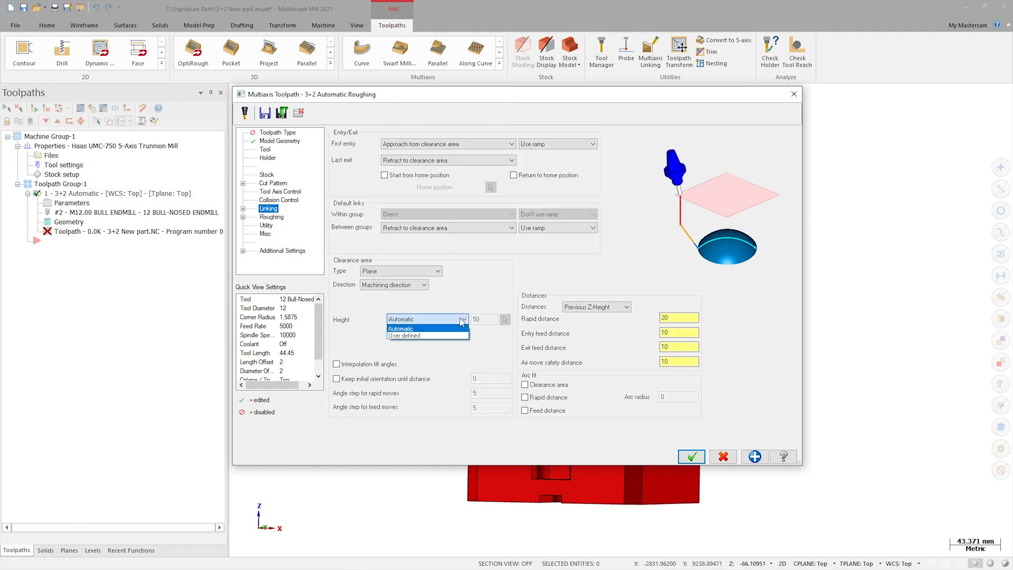
left_click(462, 320)
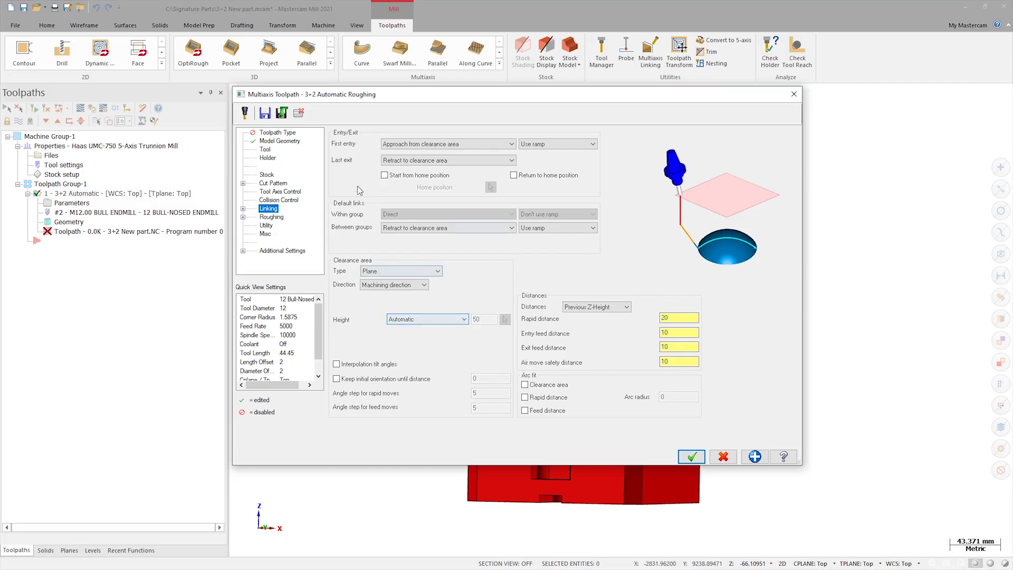
Assign the block on the Stock level as the 3+2 operation's user-selected stock, showing that level only for the selection, and accept the parameters
left_click(266, 175)
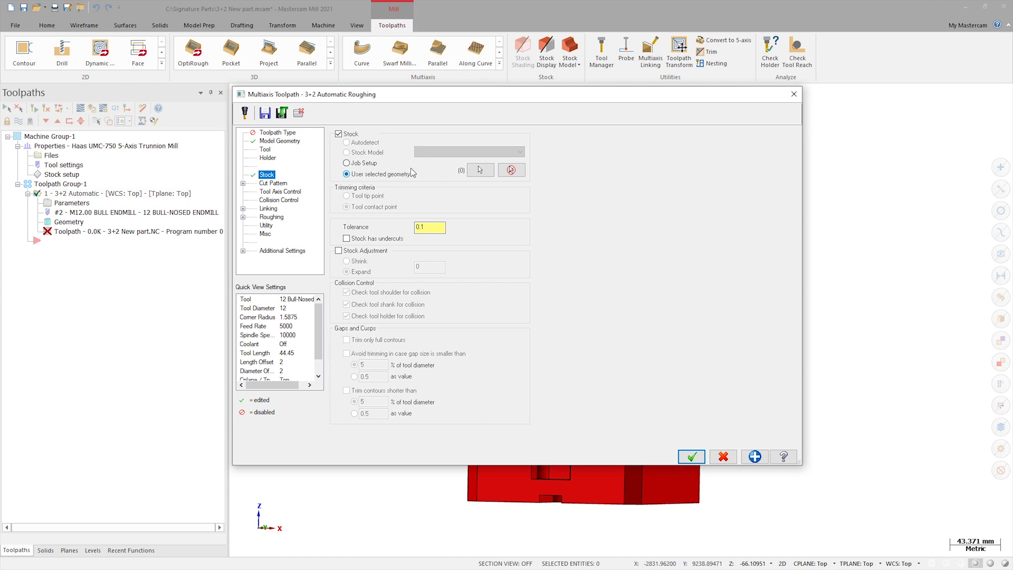
left_click(479, 170)
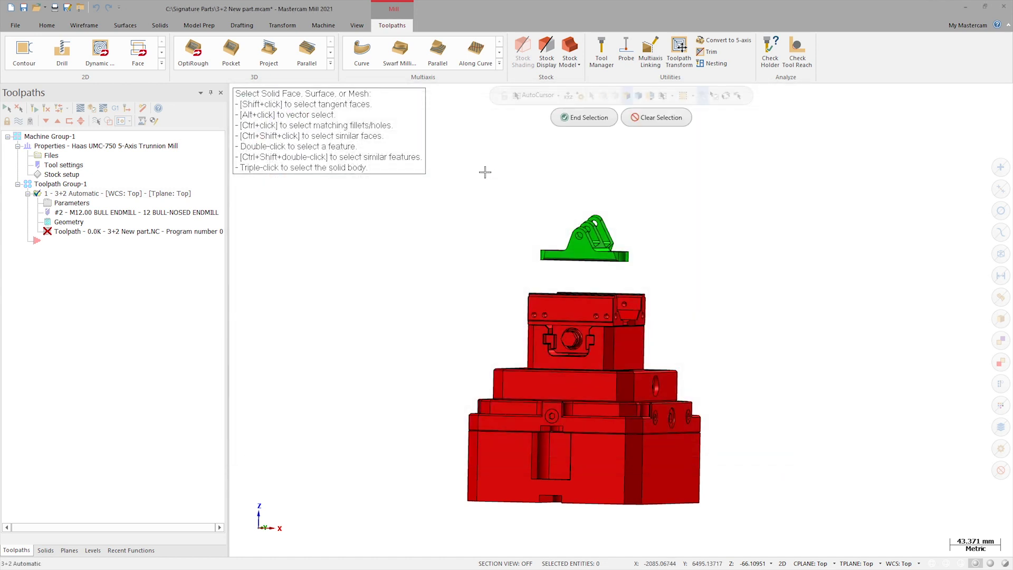
left_click(93, 550)
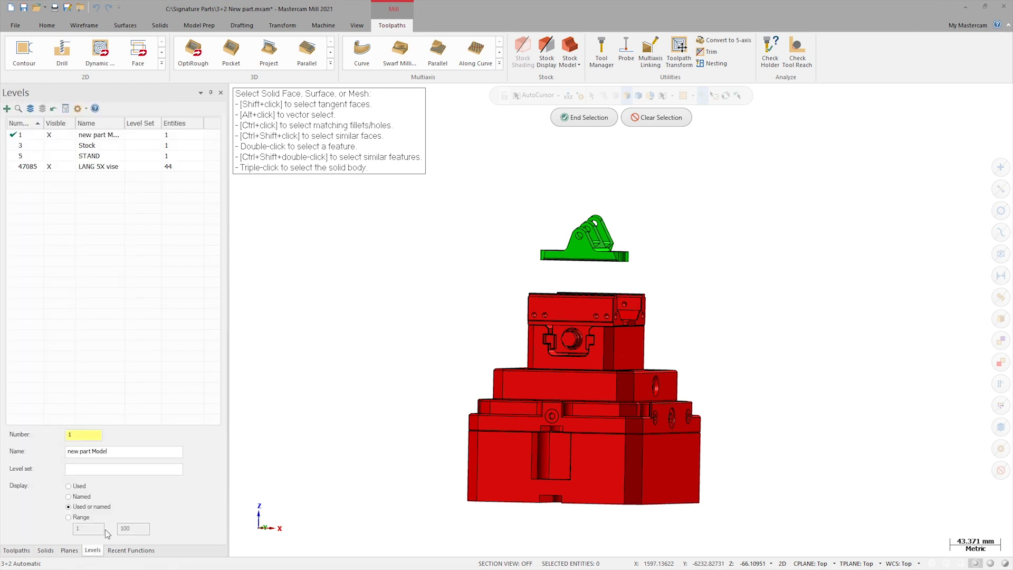
left_click(49, 145)
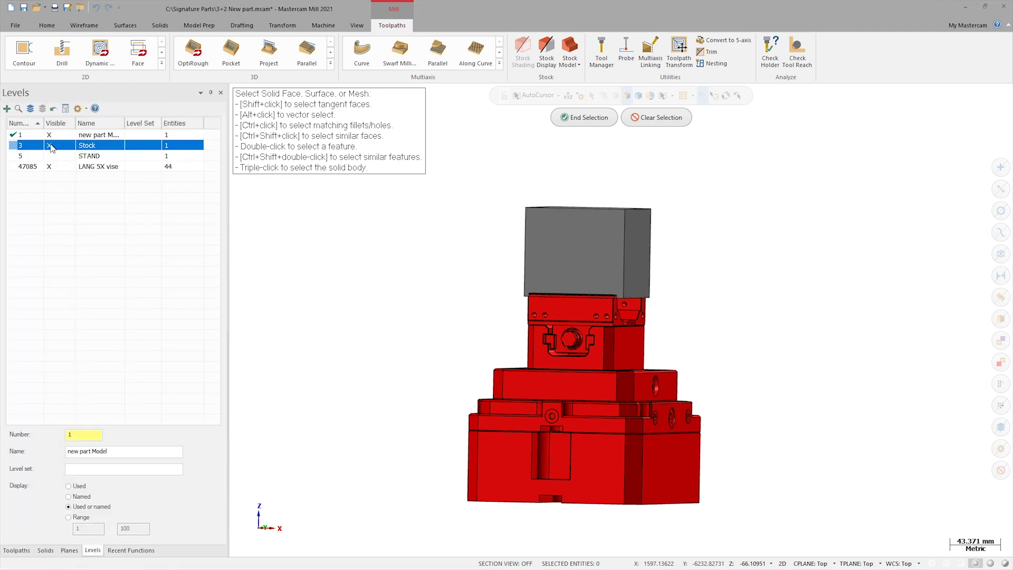
right_click(87, 147)
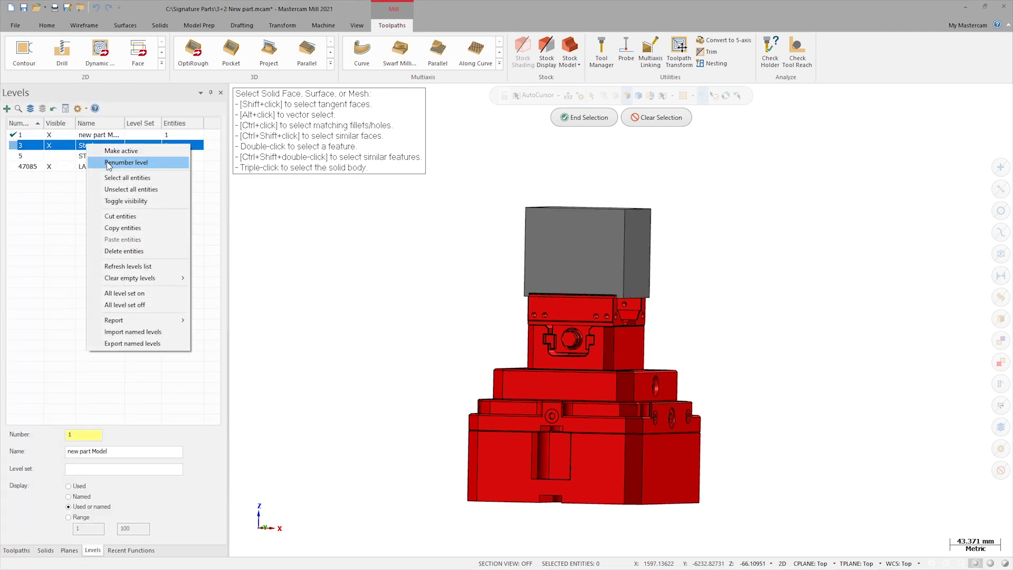
left_click(113, 179)
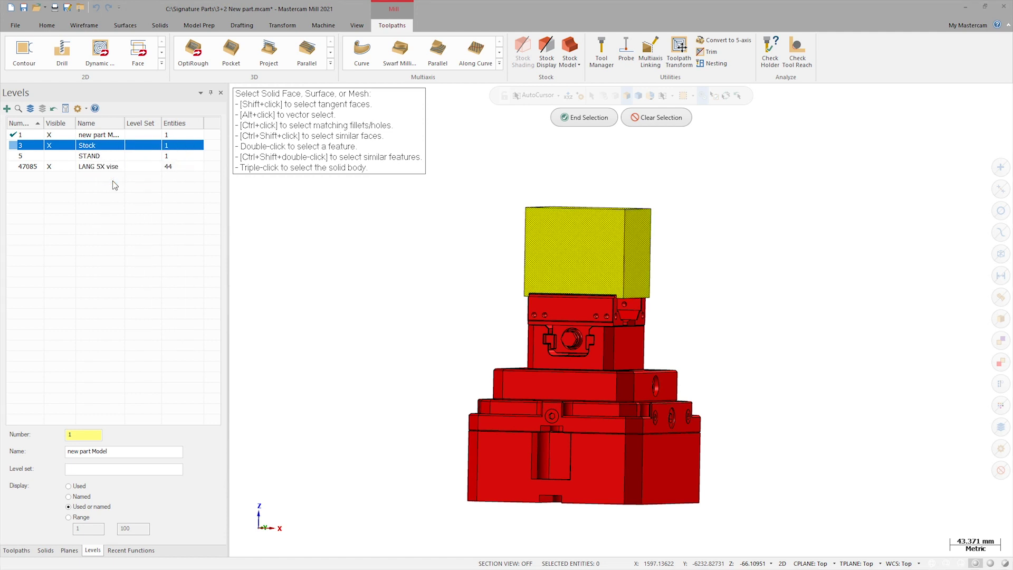
left_click(49, 146)
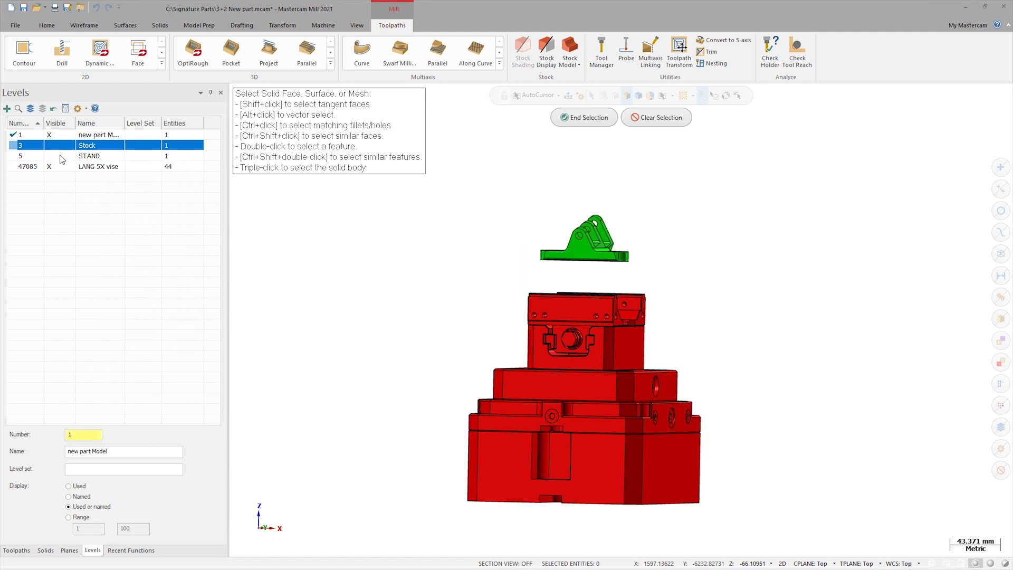
left_click(585, 117)
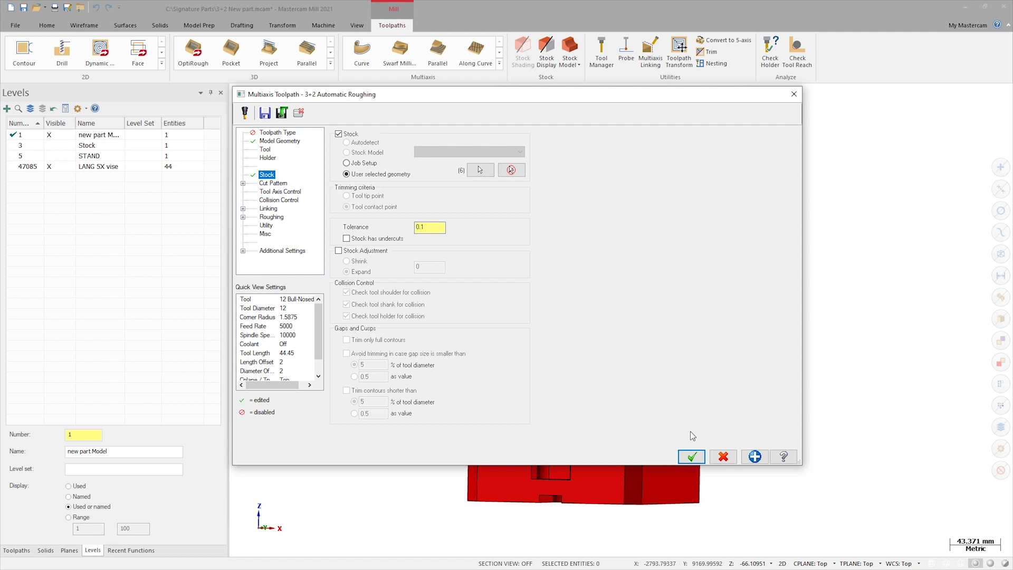
left_click(691, 457)
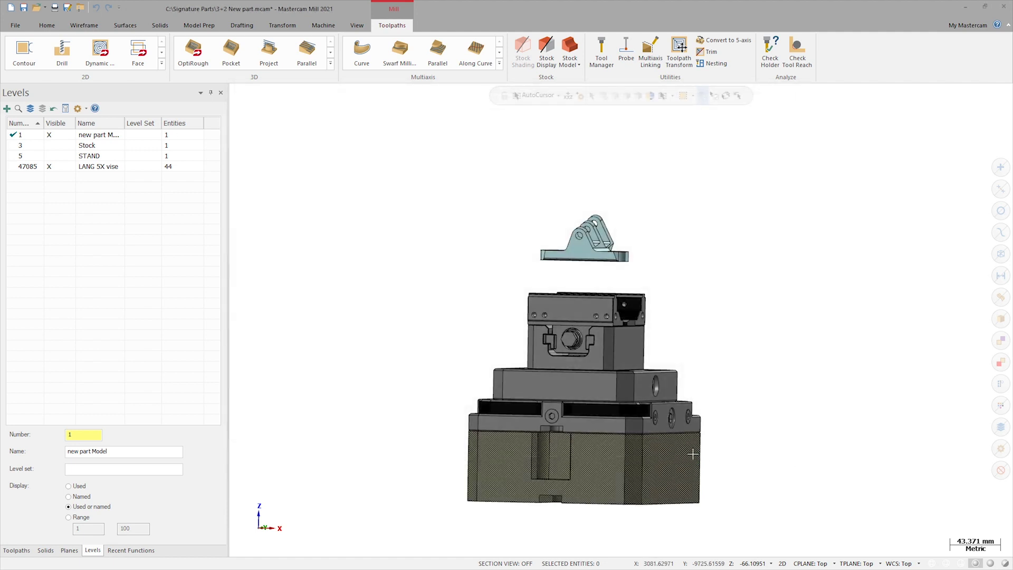
Regenerate the 3+2 Automatic toolpath and play its verification in Mastercam Simulator
left_click(16, 549)
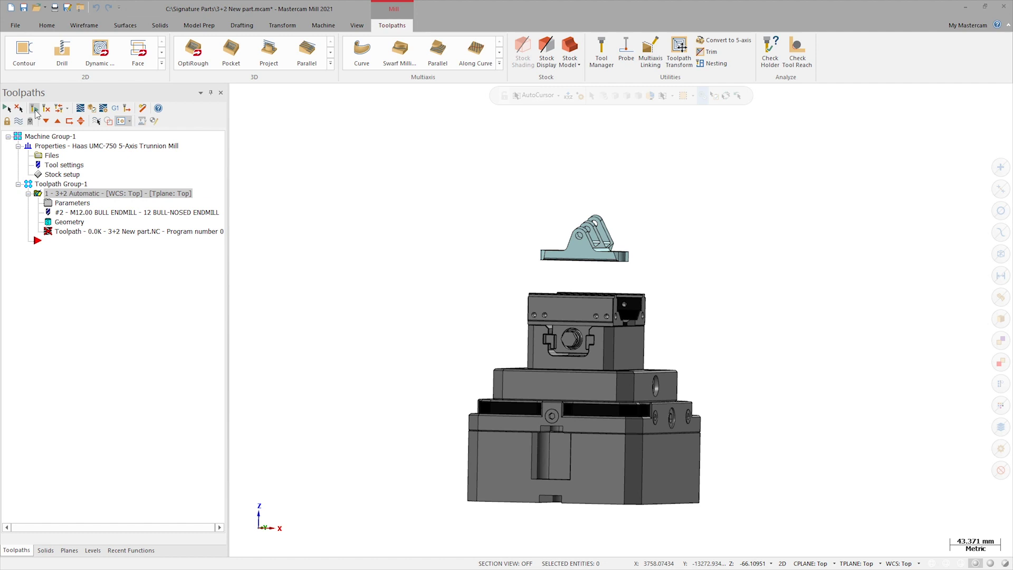
left_click(34, 109)
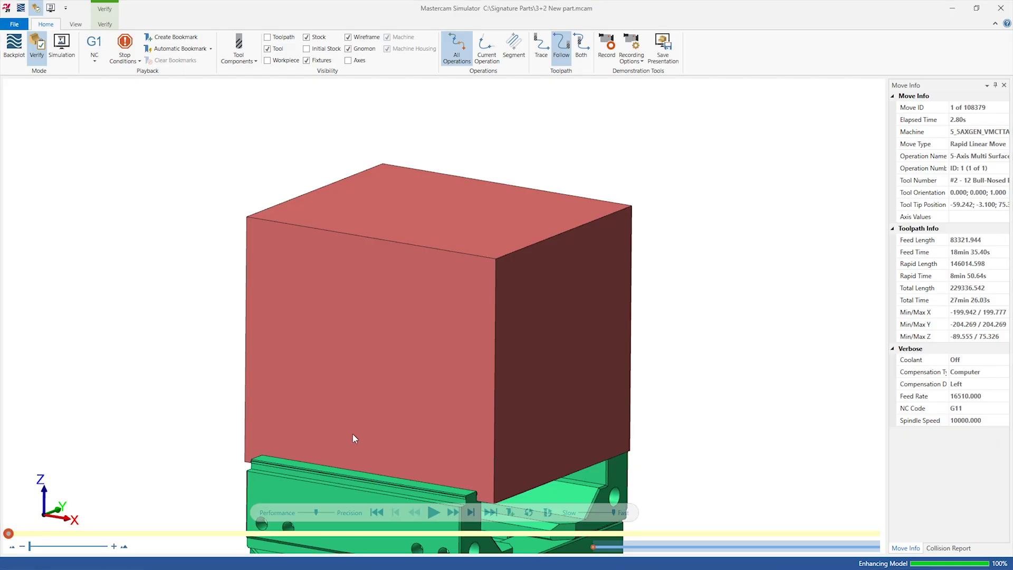
left_click(433, 512)
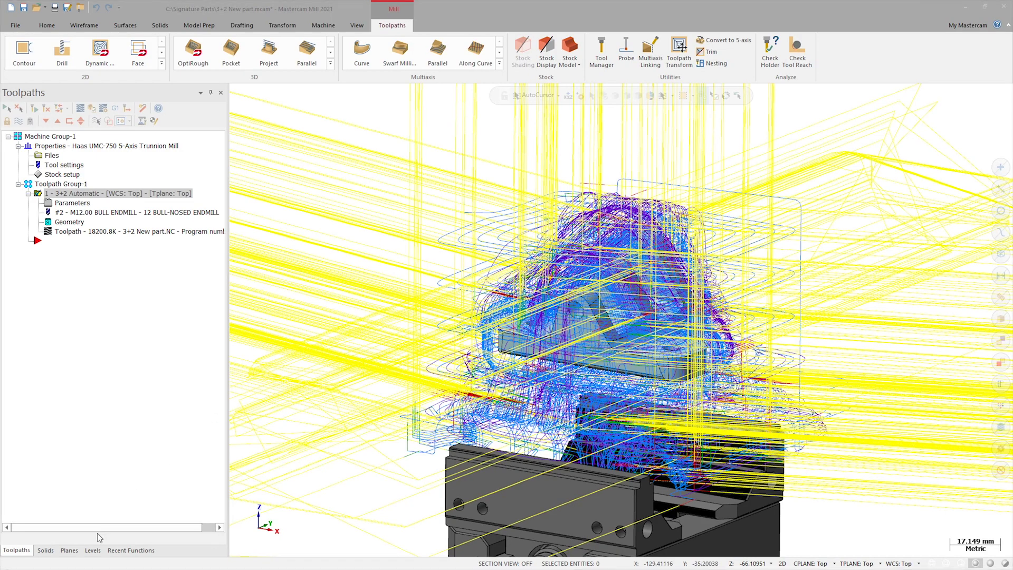
Make the STAND level visible beneath the bracket and return to the toolpath operations
left_click(92, 550)
left_click(49, 156)
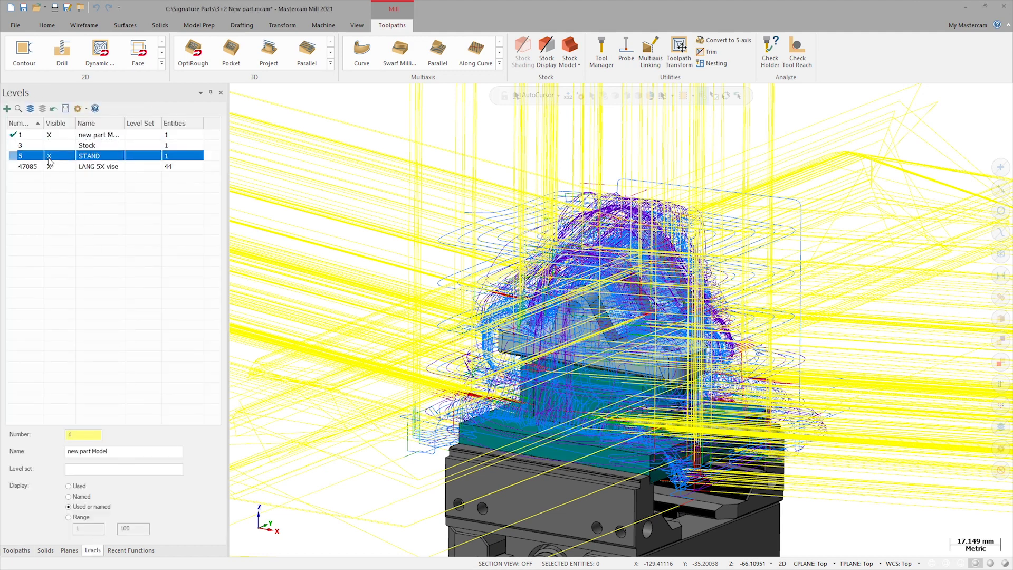
left_click(16, 550)
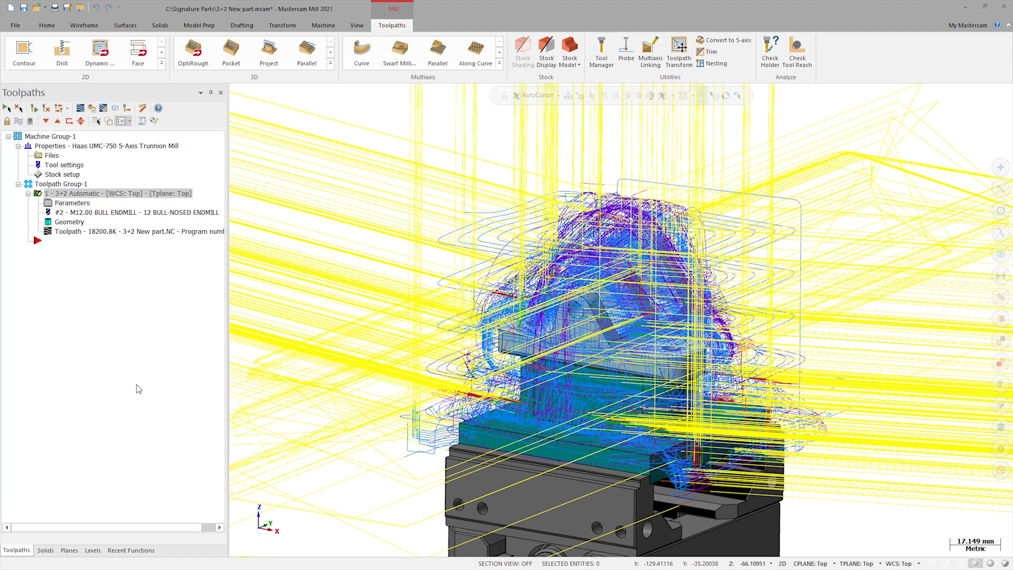
Add the entire stand solid to the 3+2 operation's existing avoidance geometry and accept the changed parameters
left_click(87, 205)
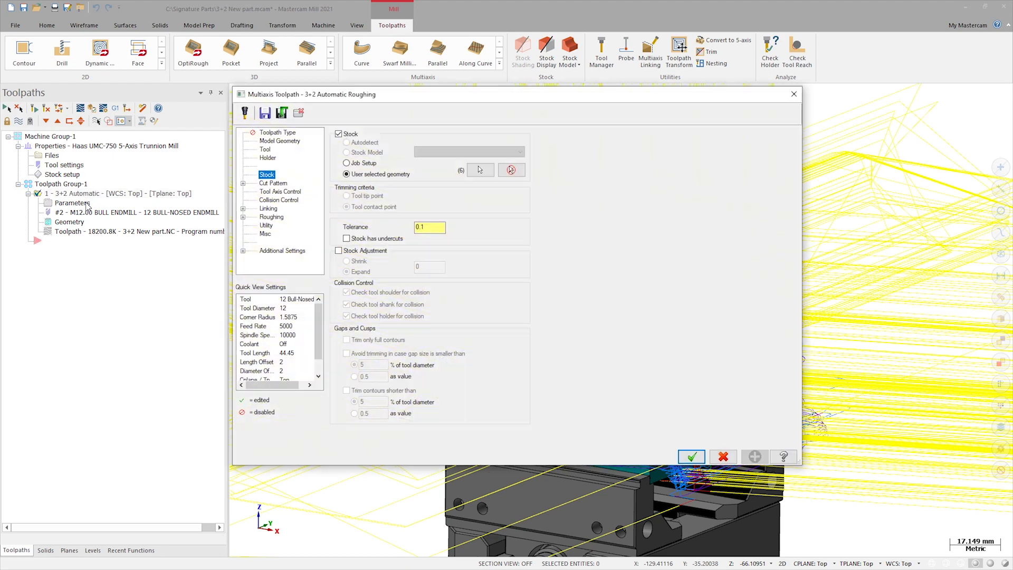
left_click(280, 141)
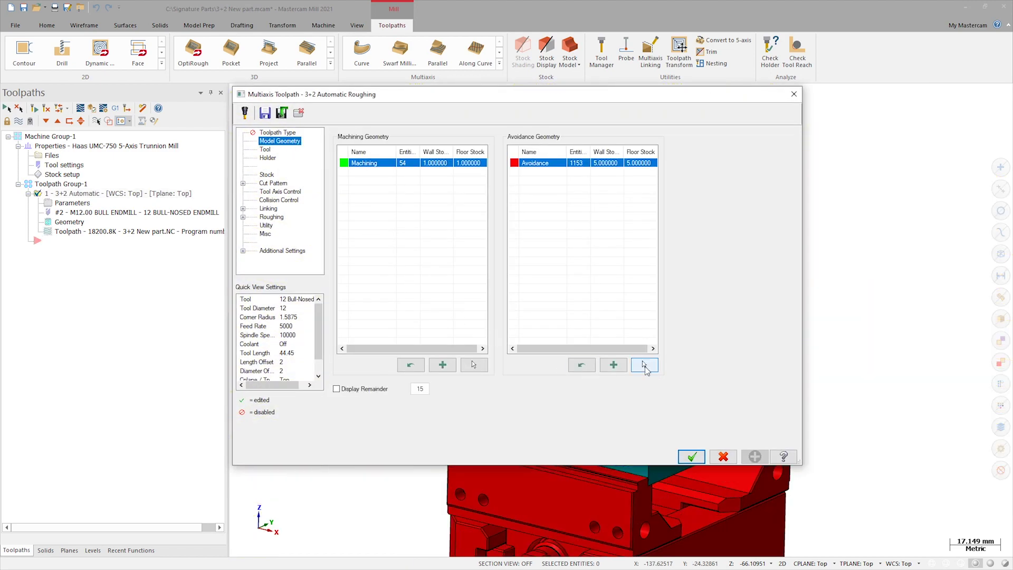
left_click(643, 364)
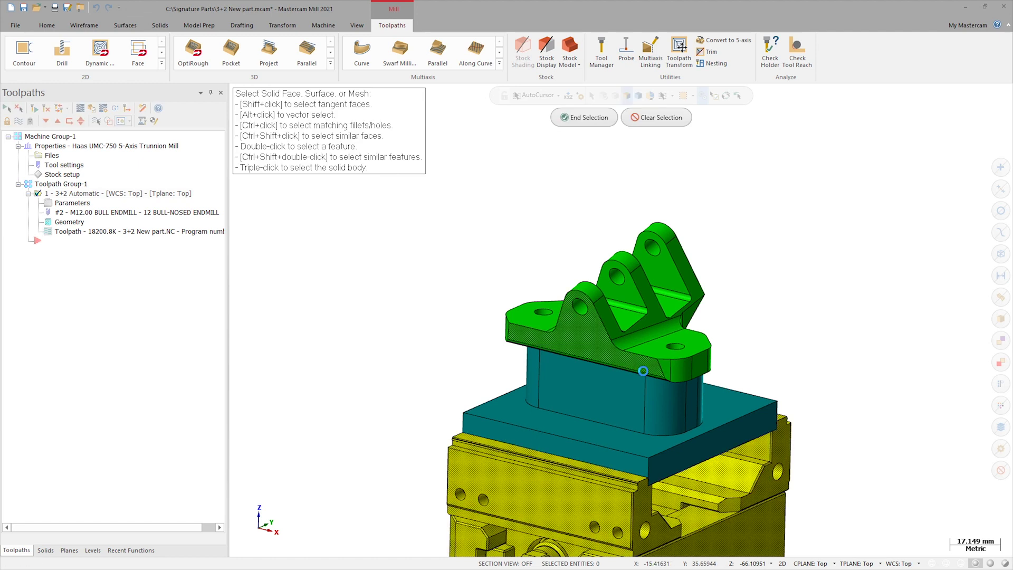
triple_click(617, 399)
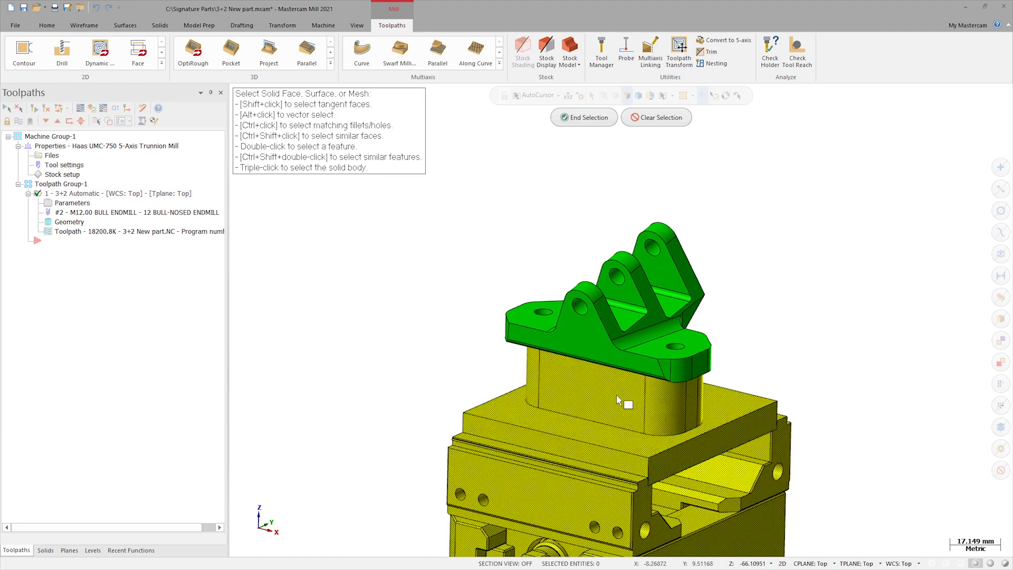
left_click(592, 118)
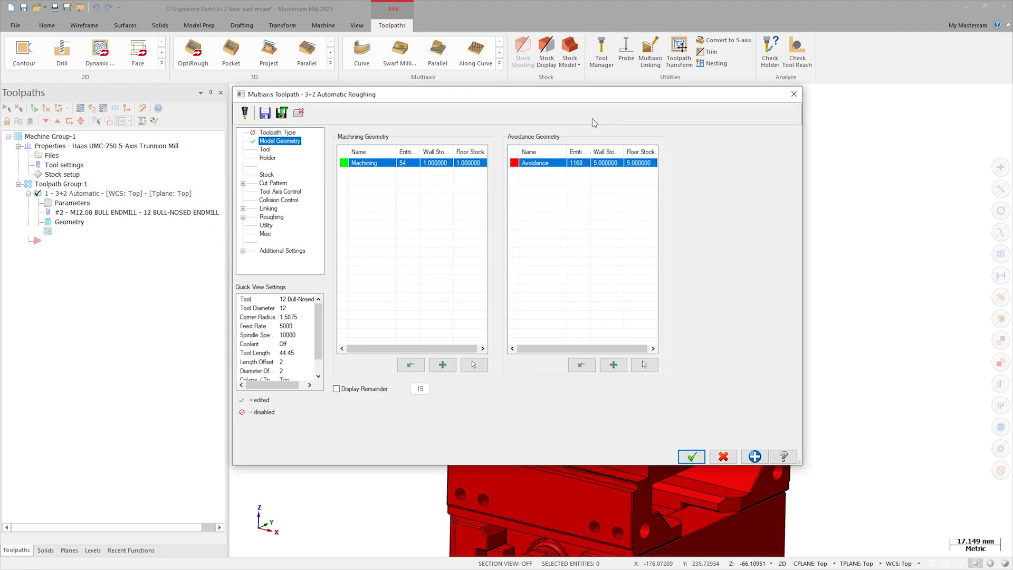
left_click(685, 451)
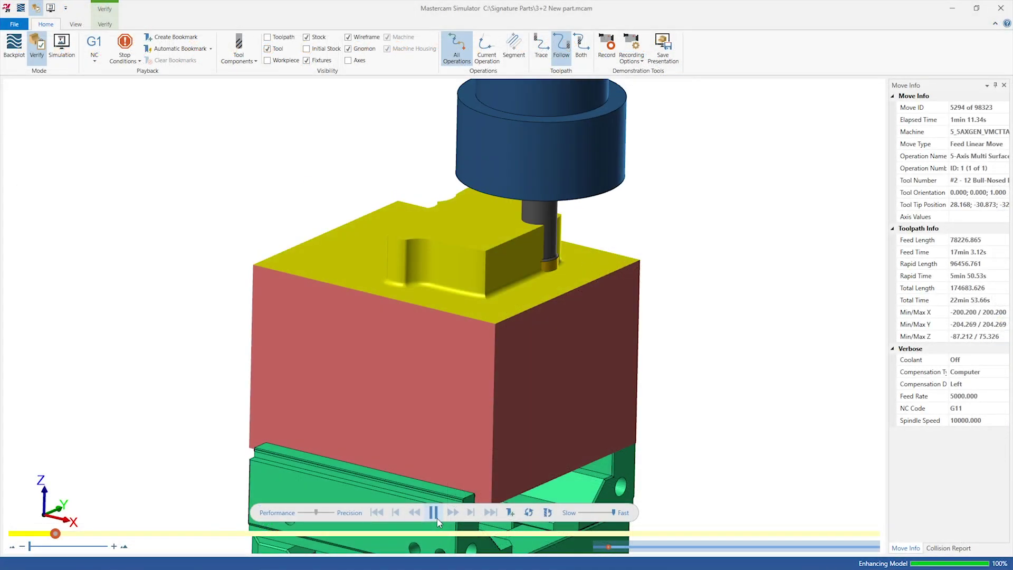